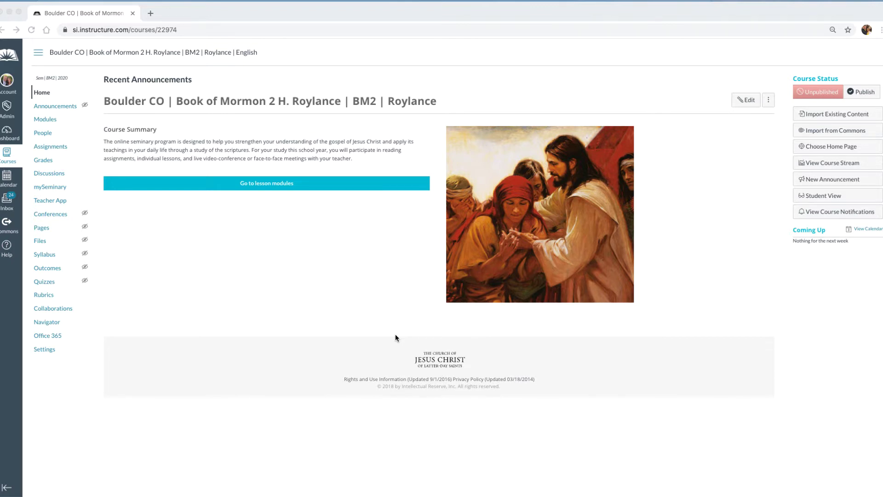
Step: Preview the course in Student View, then leave the preview
{"action": "left_click", "coordinate": [825, 196]}
{"action": "left_click", "coordinate": [829, 198]}
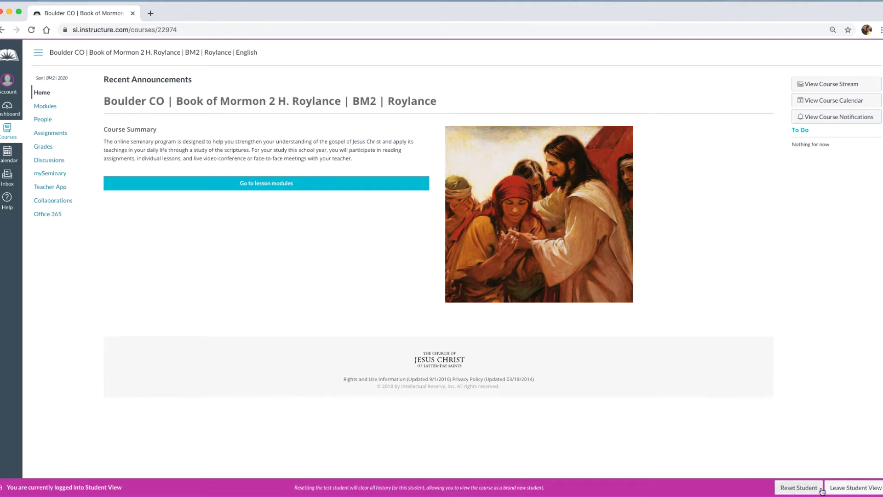
{"action": "left_click", "coordinate": [849, 488]}
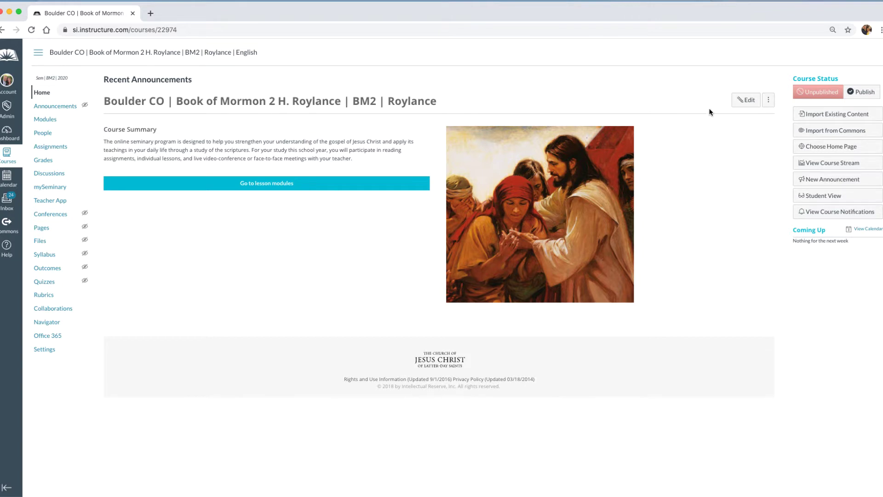
Step: Edit the course Home page with an enlarged editor area and save it
{"action": "left_click", "coordinate": [749, 100]}
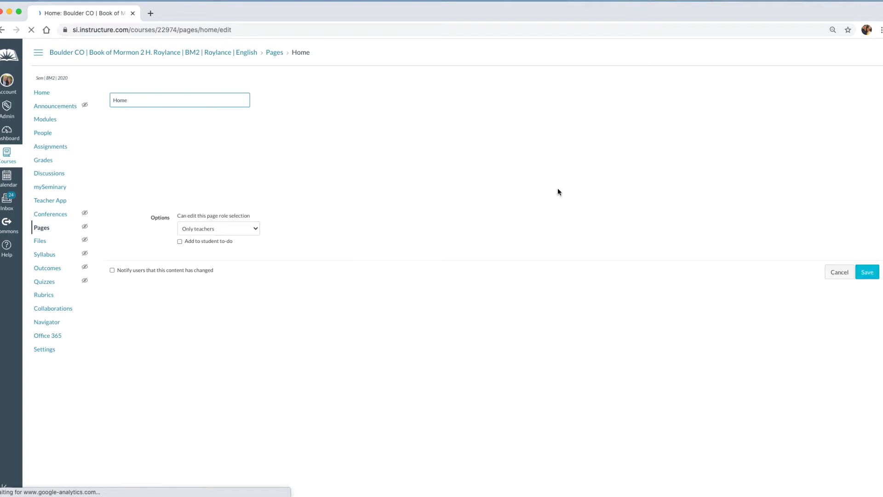
{"action": "left_click_drag", "start_coordinate": [873, 199], "coordinate": [872, 429]}
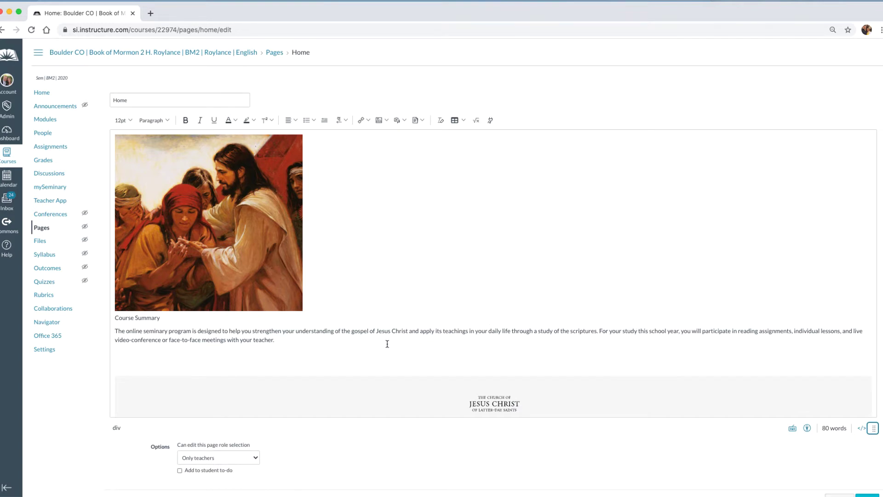
{"action": "left_click", "coordinate": [317, 341]}
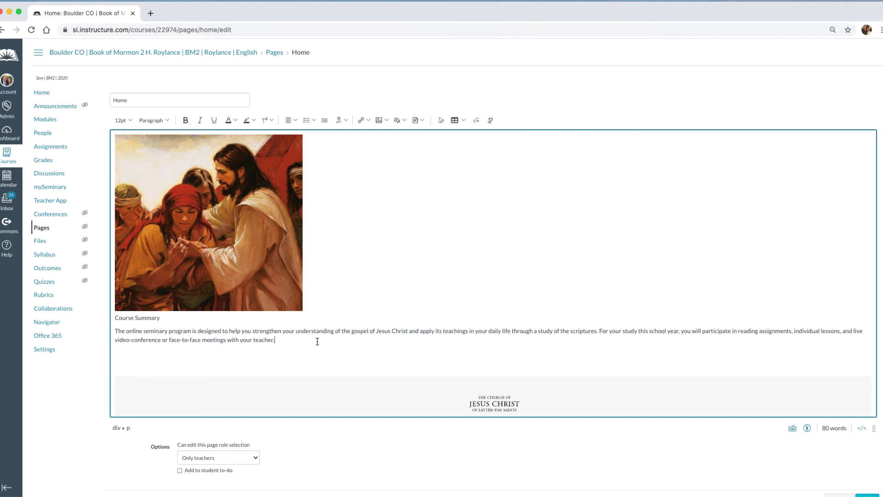
{"action": "scroll", "coordinate": [506, 280], "scroll_direction": "down", "scroll_amount": 2}
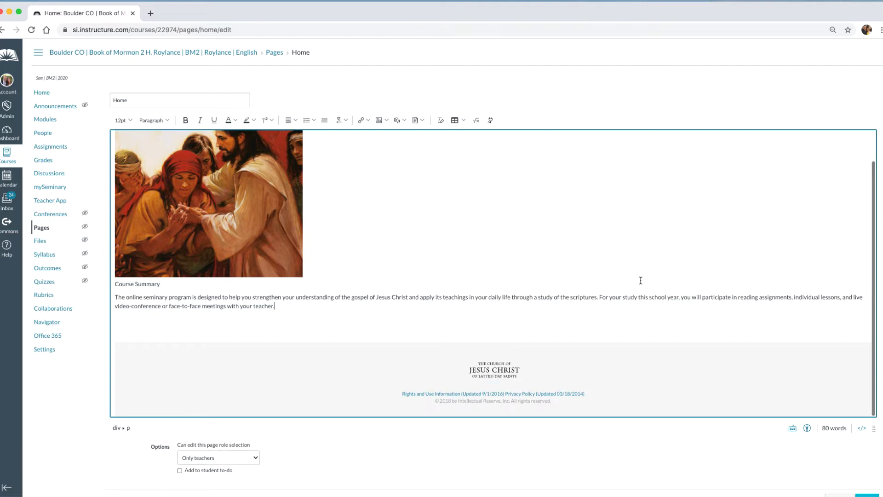
{"action": "scroll", "coordinate": [834, 459], "scroll_direction": "down", "scroll_amount": 2}
{"action": "left_click", "coordinate": [864, 474]}
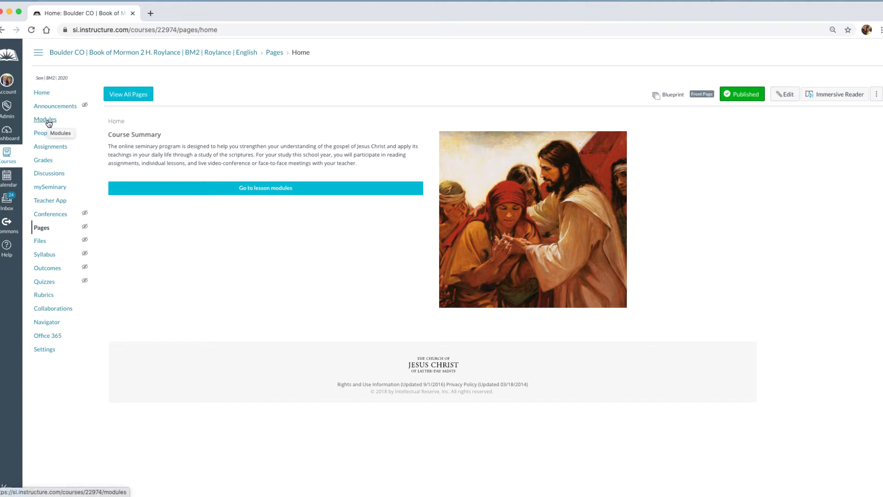
Step: Follow 'Go to lesson modules' and review Introduction to Online Seminary and BM Lesson 81: Alma 17
{"action": "left_click", "coordinate": [271, 192]}
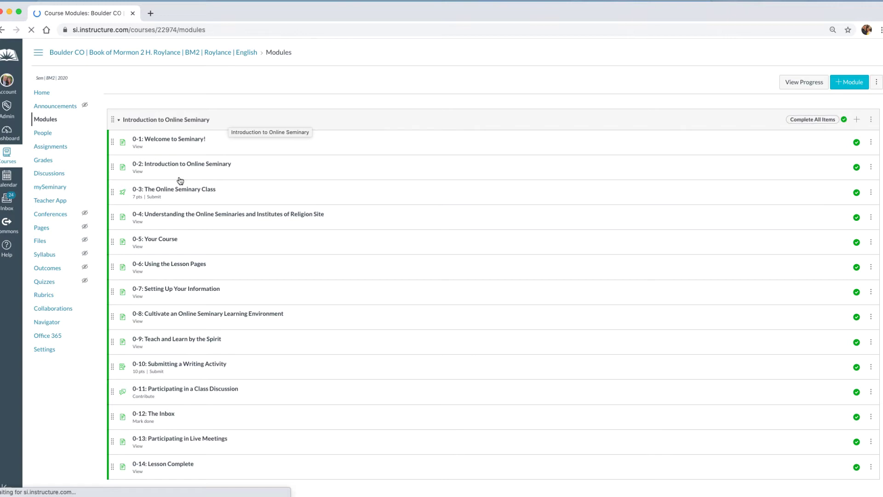
{"action": "scroll", "coordinate": [180, 183], "scroll_direction": "down", "scroll_amount": 5}
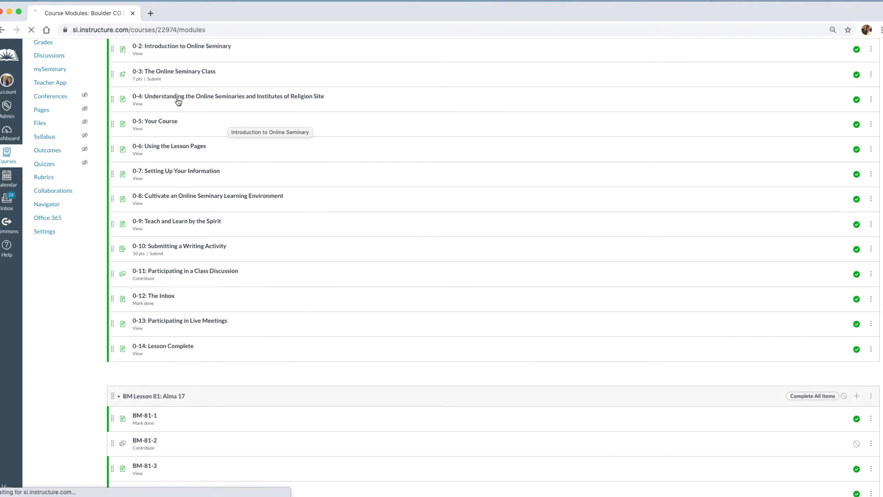
{"action": "scroll", "coordinate": [184, 71], "scroll_direction": "up", "scroll_amount": 1}
{"action": "scroll", "coordinate": [184, 71], "scroll_direction": "up", "scroll_amount": 3}
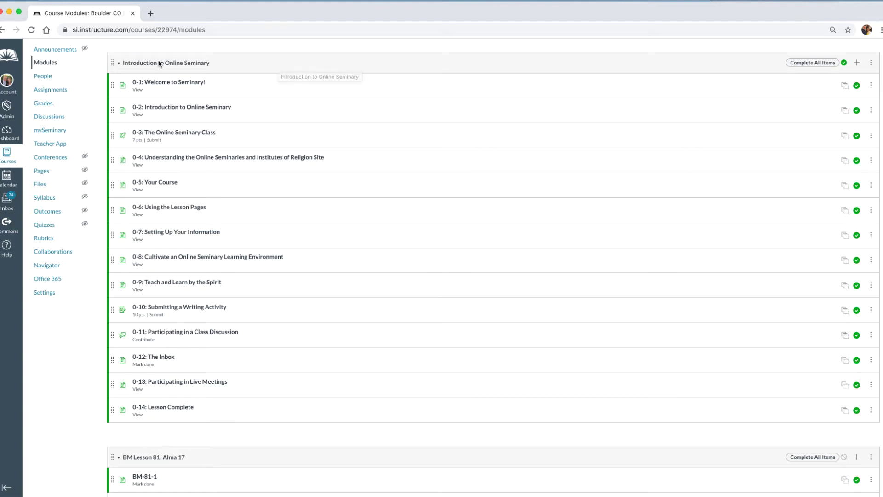
{"action": "left_click", "coordinate": [119, 64]}
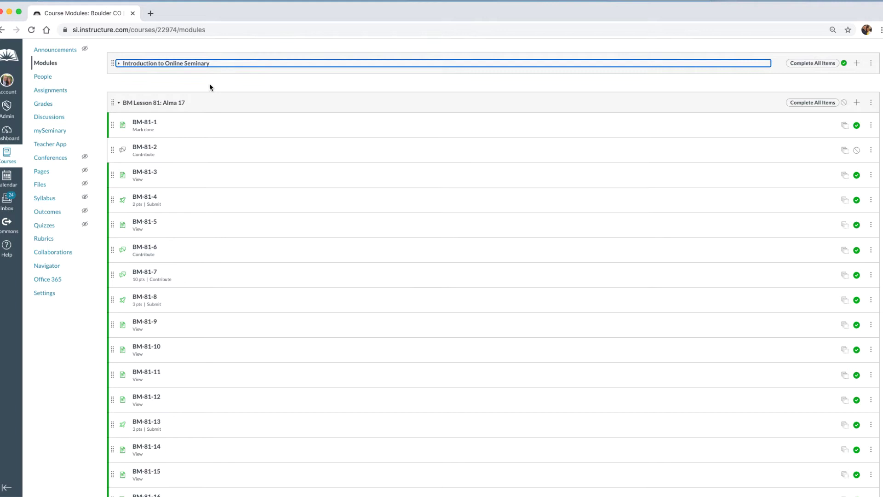
{"action": "scroll", "coordinate": [209, 83], "scroll_direction": "up", "scroll_amount": 2}
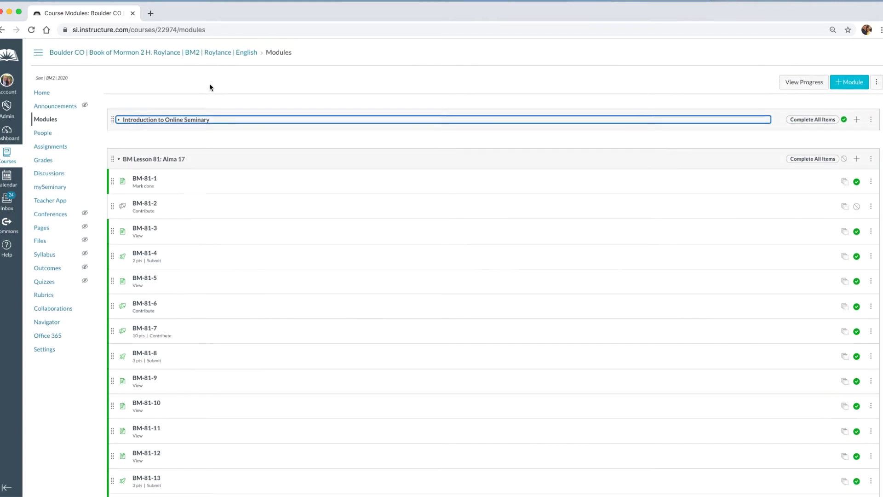
{"action": "left_click", "coordinate": [119, 121]}
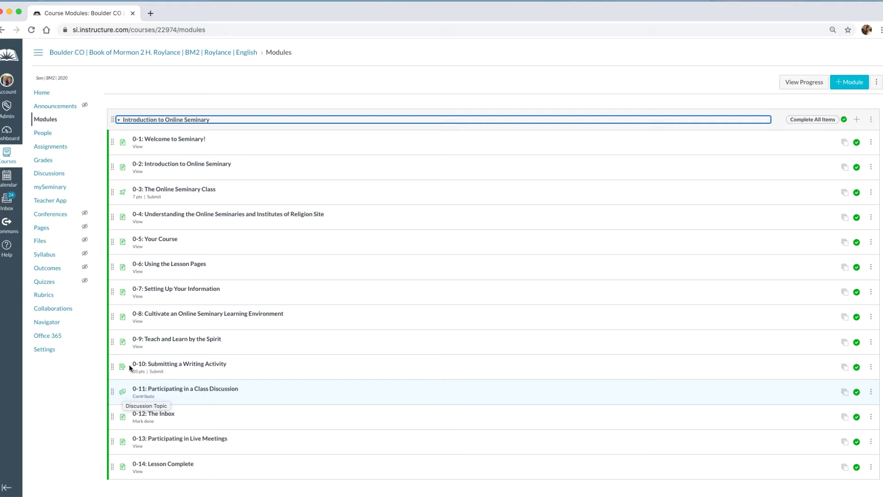
{"action": "scroll", "coordinate": [127, 375], "scroll_direction": "down", "scroll_amount": 4}
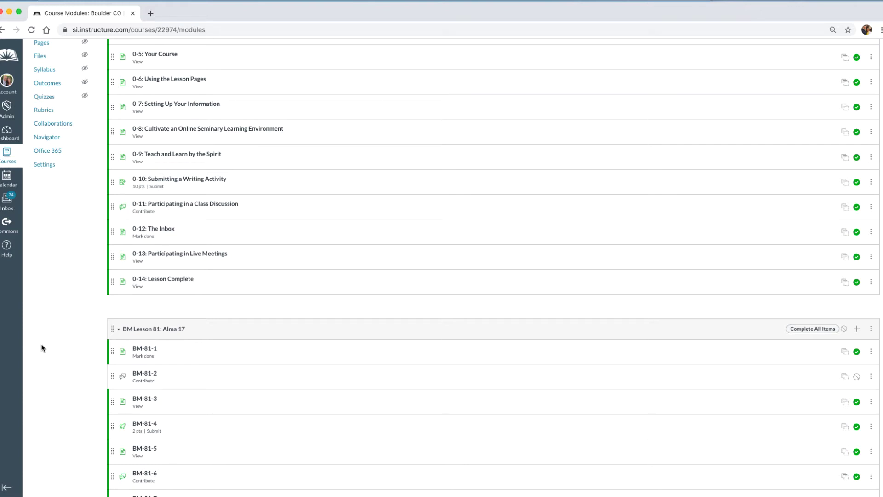
{"action": "scroll", "coordinate": [46, 345], "scroll_direction": "down", "scroll_amount": 3}
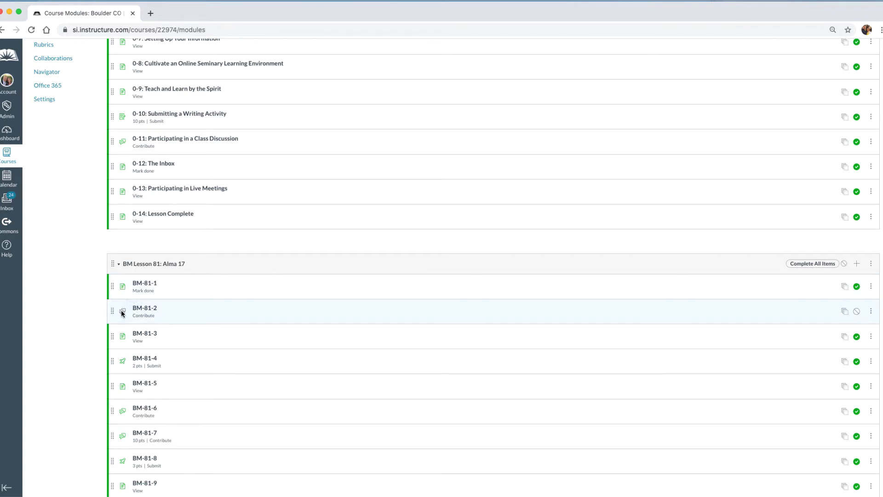
{"action": "scroll", "coordinate": [121, 310], "scroll_direction": "down", "scroll_amount": 1}
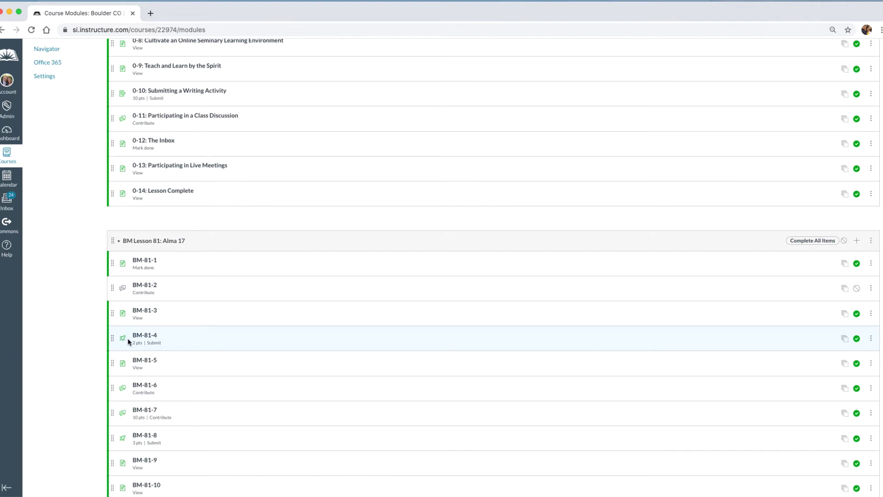
{"action": "scroll", "coordinate": [124, 405], "scroll_direction": "down", "scroll_amount": 3}
{"action": "scroll", "coordinate": [124, 405], "scroll_direction": "down", "scroll_amount": 5}
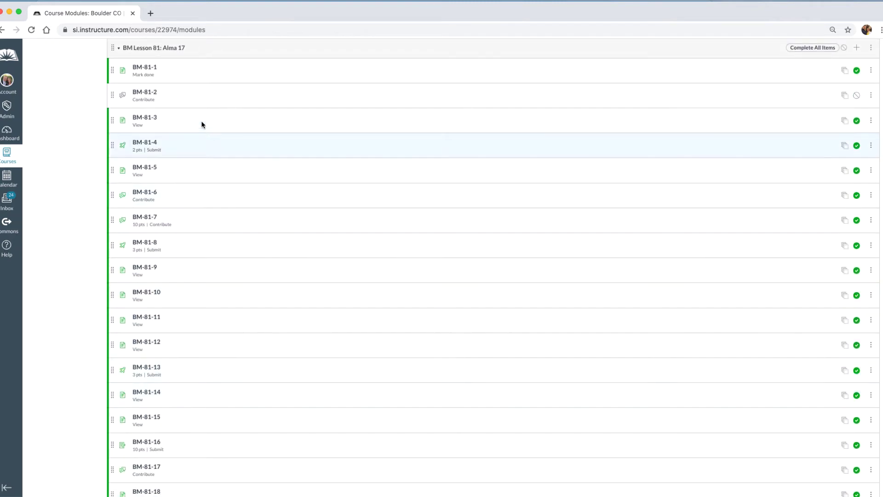
{"action": "scroll", "coordinate": [183, 310], "scroll_direction": "down", "scroll_amount": 3}
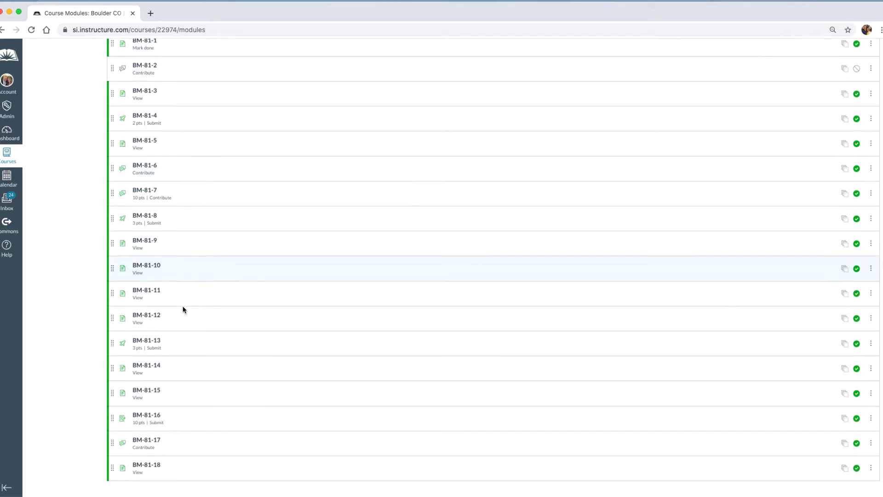
{"action": "scroll", "coordinate": [184, 309], "scroll_direction": "up", "scroll_amount": 2}
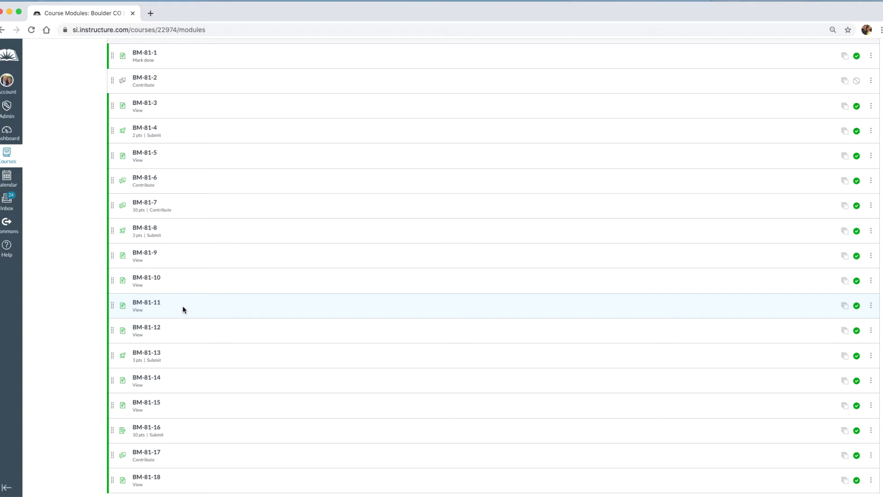
{"action": "scroll", "coordinate": [182, 305], "scroll_direction": "up", "scroll_amount": 1}
{"action": "scroll", "coordinate": [124, 156], "scroll_direction": "up", "scroll_amount": 20}
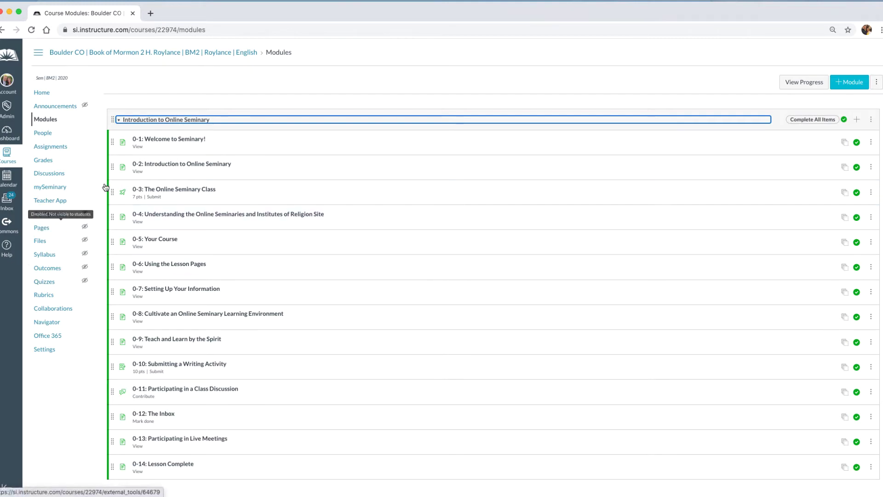
Step: Review the Discussions list of BM-81 topics, then return to Modules
{"action": "left_click", "coordinate": [50, 177]}
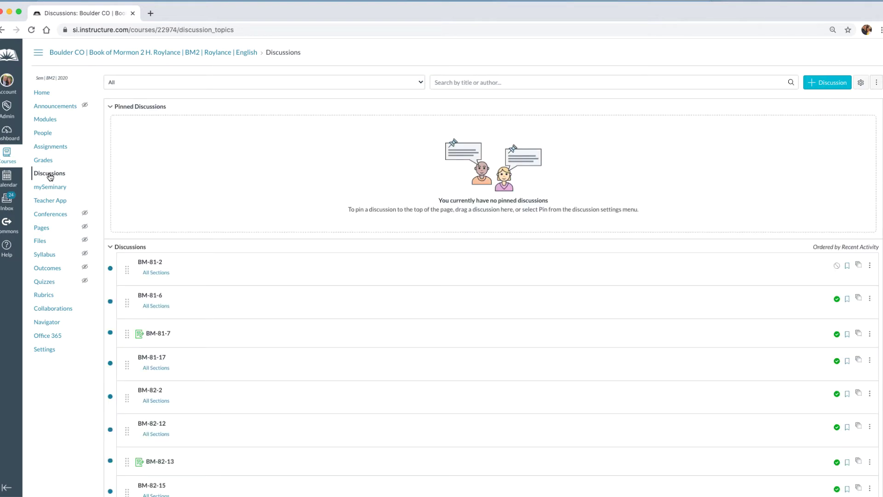
{"action": "scroll", "coordinate": [280, 335], "scroll_direction": "down", "scroll_amount": 2}
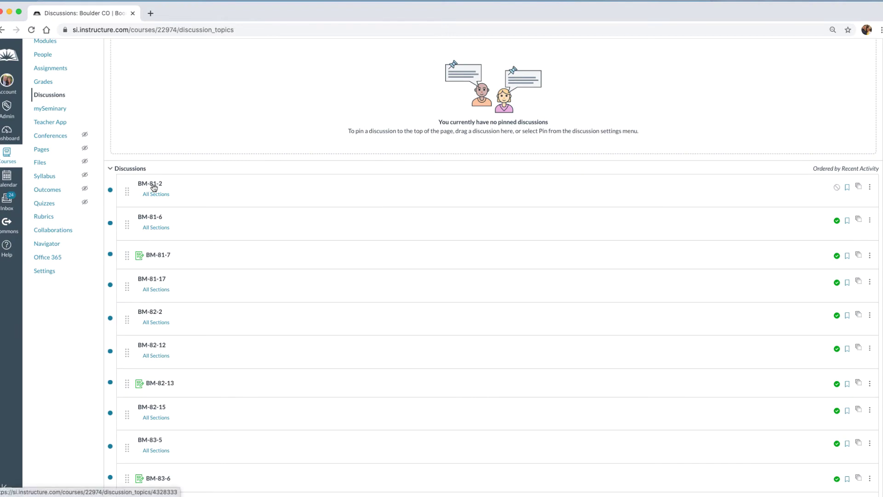
{"action": "scroll", "coordinate": [172, 302], "scroll_direction": "down", "scroll_amount": 20}
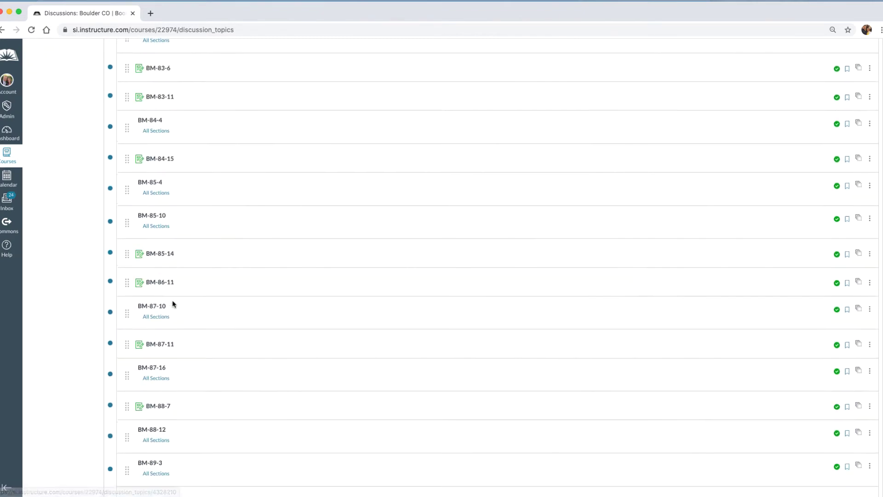
{"action": "scroll", "coordinate": [174, 303], "scroll_direction": "up", "scroll_amount": 20}
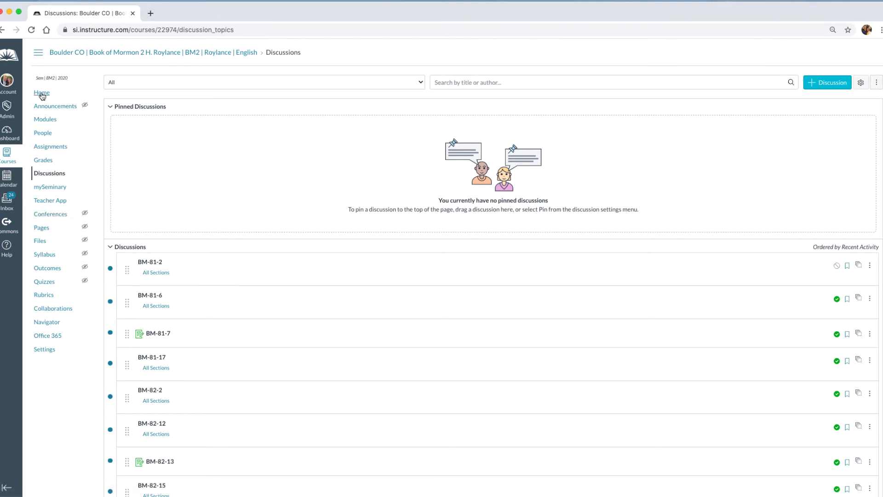
{"action": "left_click", "coordinate": [46, 123]}
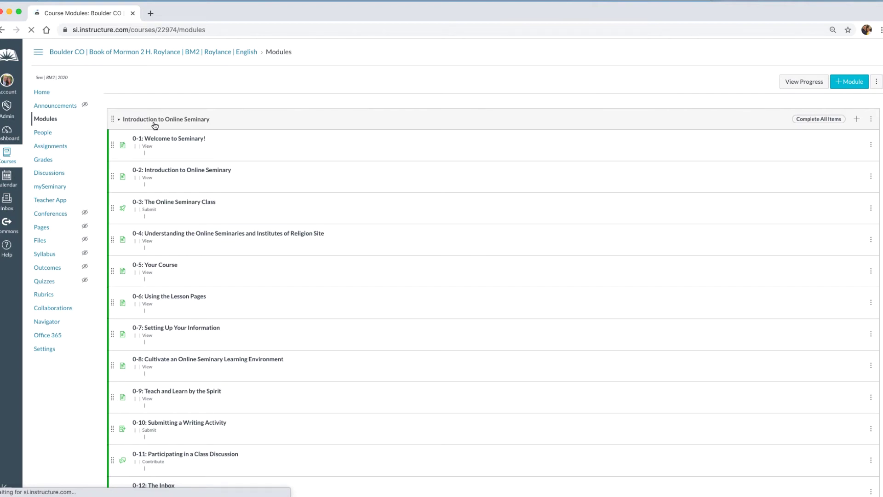
Step: Scroll through the Introduction to Online Seminary items 0-1 to 0-14 on the Modules page
{"action": "scroll", "coordinate": [155, 125], "scroll_direction": "down", "scroll_amount": 7}
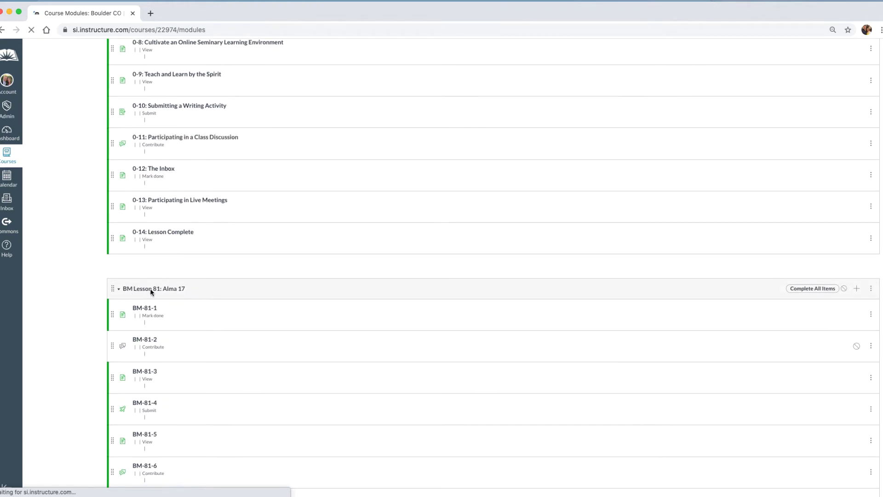
{"action": "scroll", "coordinate": [189, 285], "scroll_direction": "down", "scroll_amount": 9}
{"action": "scroll", "coordinate": [189, 286], "scroll_direction": "down", "scroll_amount": 9}
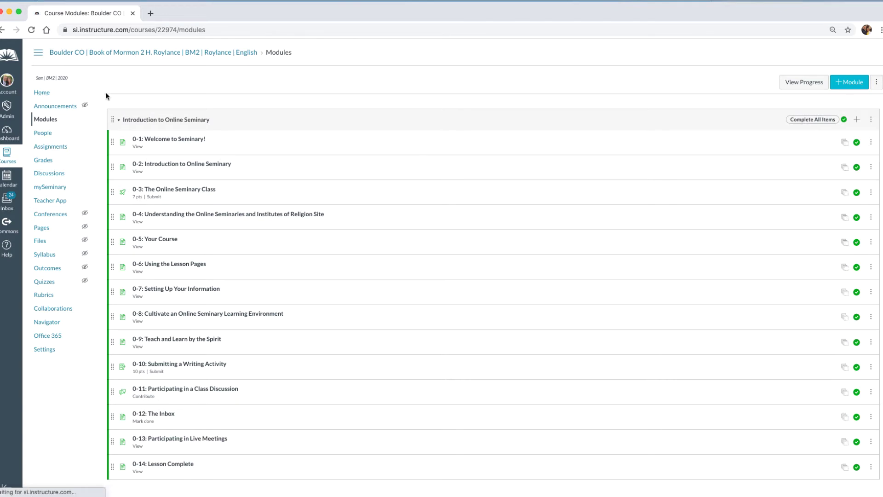
{"action": "left_click", "coordinate": [42, 94]}
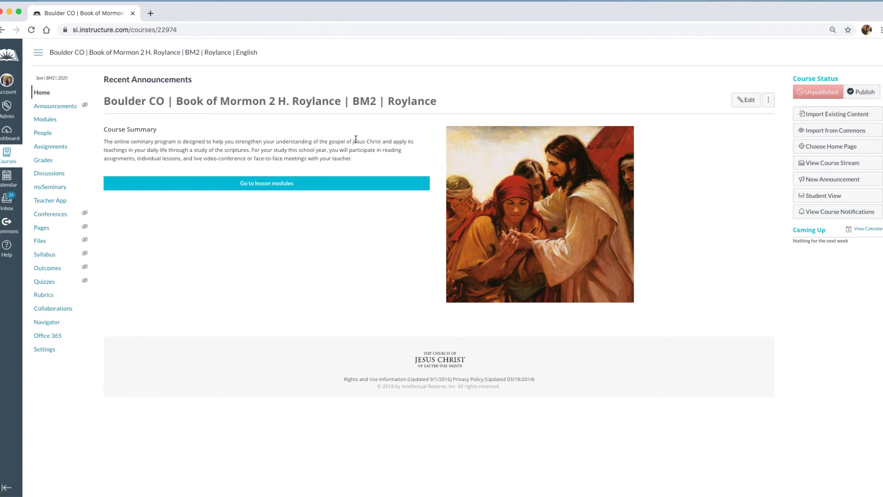
{"action": "left_click", "coordinate": [274, 184]}
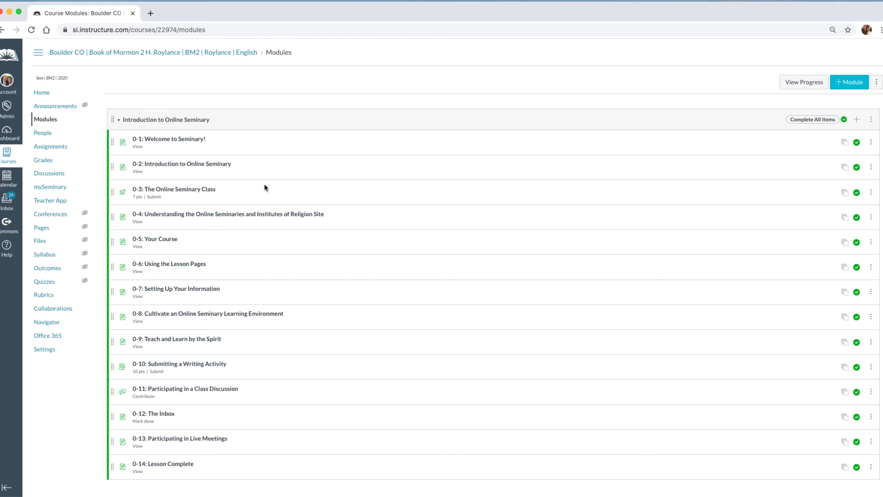
Step: Collapse the Introduction and BM Lesson 81–87 modules, leaving BM Lesson 88 expanded
{"action": "left_click", "coordinate": [120, 120]}
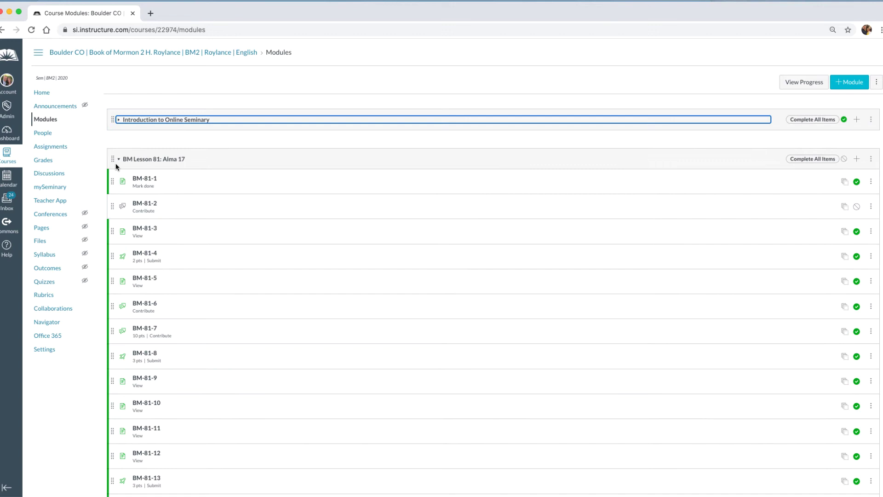
{"action": "left_click", "coordinate": [118, 160]}
{"action": "left_click", "coordinate": [118, 199]}
{"action": "left_click", "coordinate": [118, 199]}
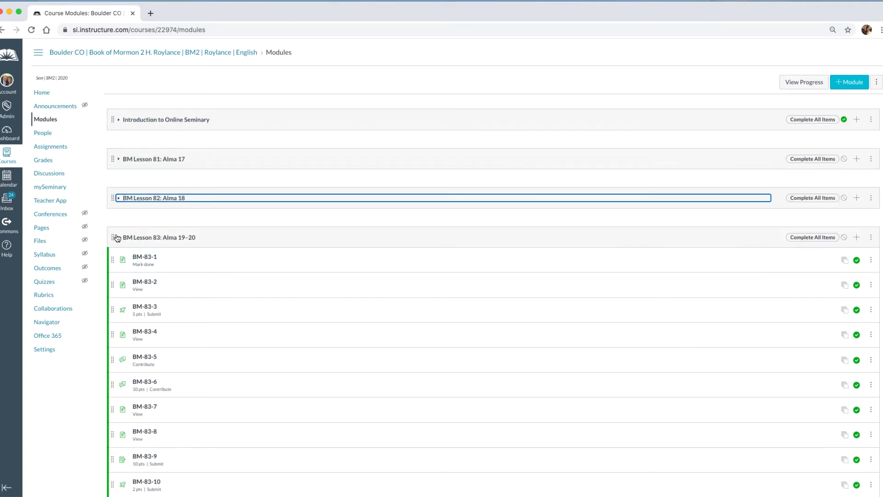
{"action": "left_click", "coordinate": [118, 238]}
{"action": "left_click", "coordinate": [121, 277]}
{"action": "scroll", "coordinate": [145, 249], "scroll_direction": "down", "scroll_amount": 5}
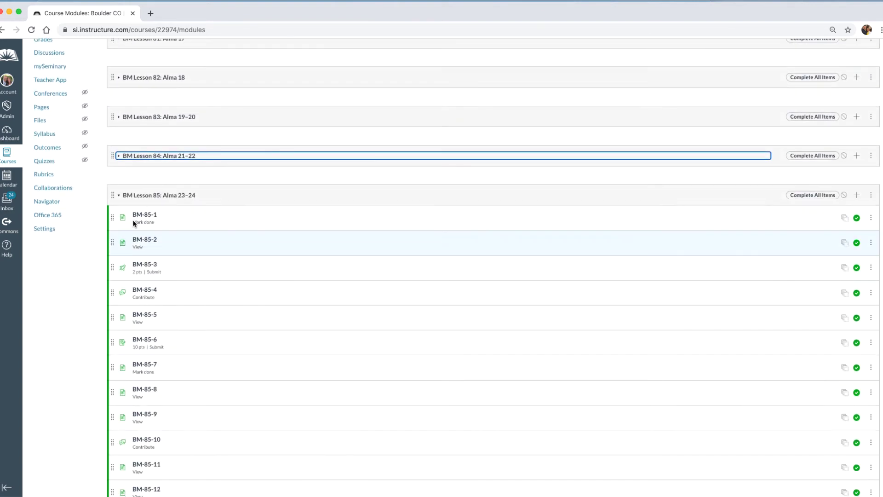
{"action": "left_click", "coordinate": [119, 195]}
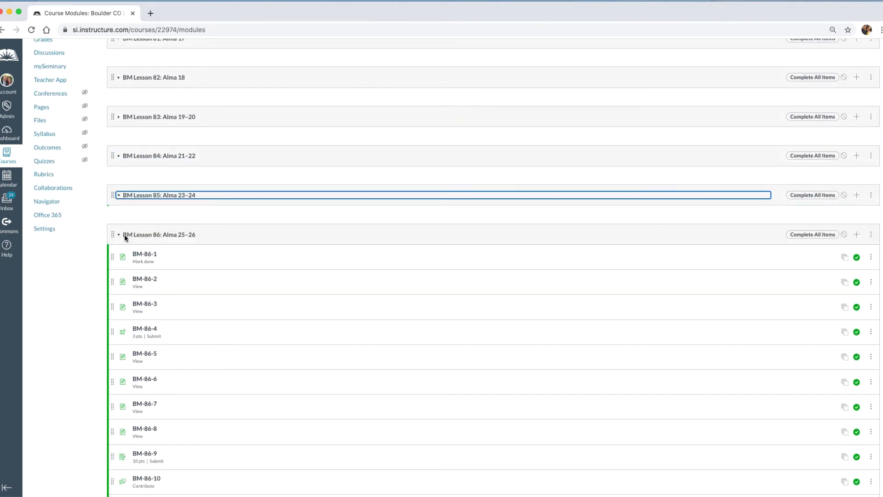
{"action": "left_click", "coordinate": [118, 236]}
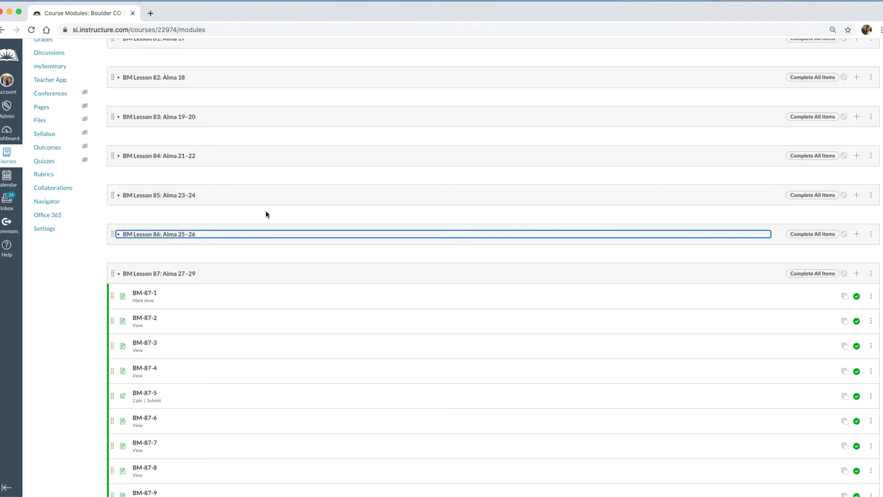
{"action": "left_click", "coordinate": [119, 274]}
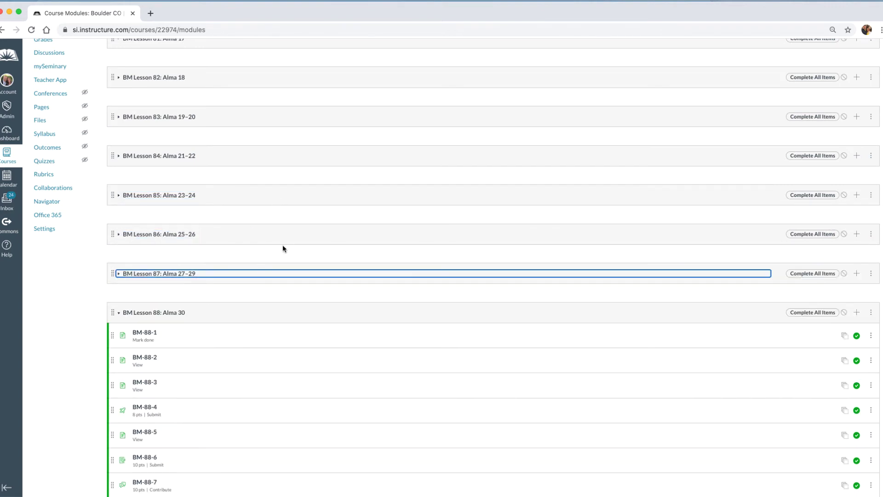
{"action": "scroll", "coordinate": [283, 248], "scroll_direction": "up", "scroll_amount": 5}
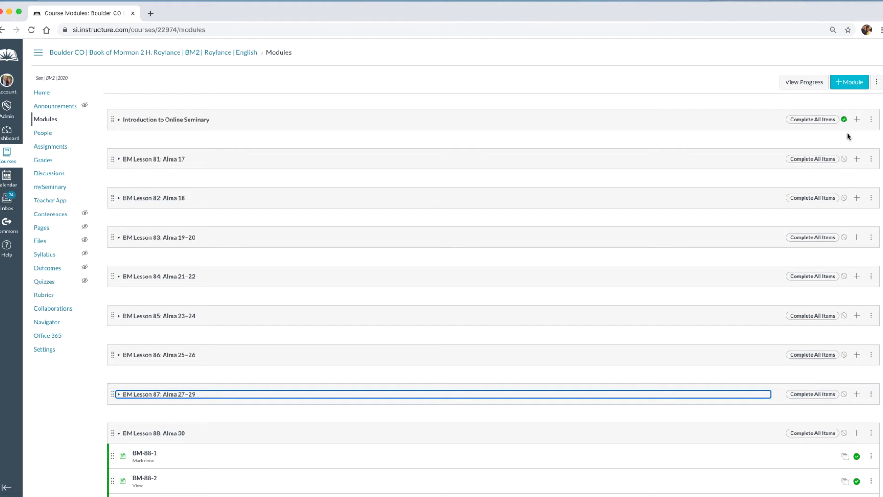
Step: Republish the Introduction module, publish BM Lesson 81 and BM Lesson 84, then go Home
{"action": "left_click", "coordinate": [845, 120]}
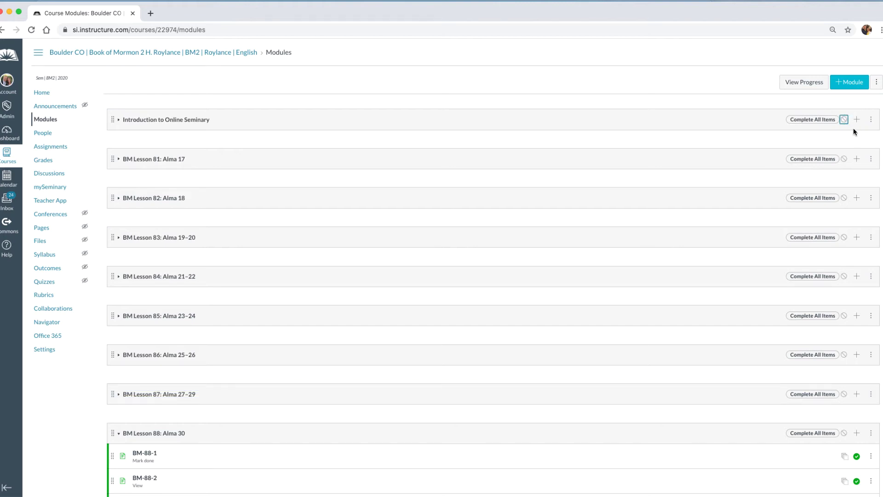
{"action": "left_click", "coordinate": [844, 120]}
{"action": "left_click", "coordinate": [845, 159]}
{"action": "left_click", "coordinate": [845, 278]}
{"action": "left_click", "coordinate": [43, 94]}
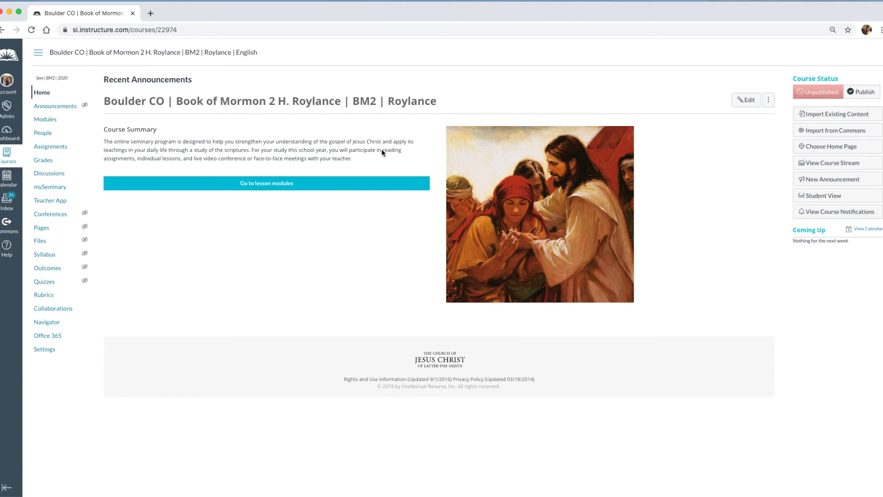
Step: Enter Student View and browse the modules list starting at Introduction to Online Seminary
{"action": "left_click", "coordinate": [822, 196]}
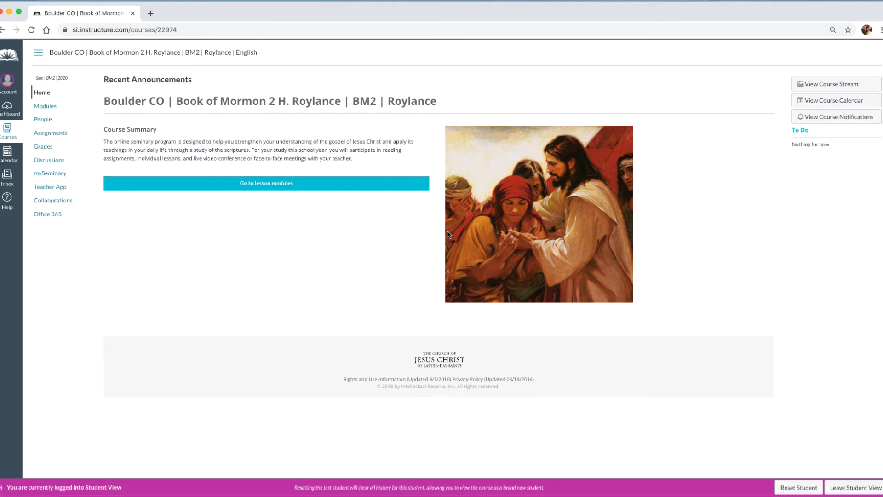
{"action": "left_click", "coordinate": [290, 185]}
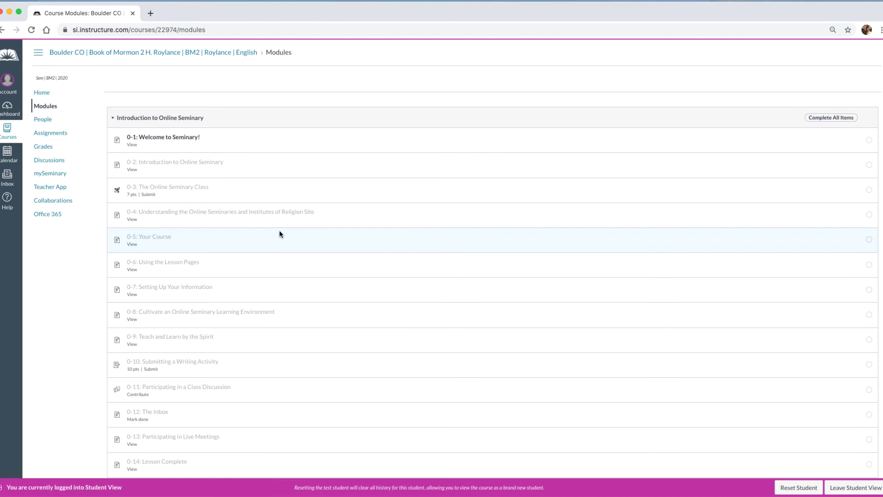
{"action": "scroll", "coordinate": [279, 232], "scroll_direction": "down", "scroll_amount": 6}
{"action": "scroll", "coordinate": [278, 232], "scroll_direction": "down", "scroll_amount": 10}
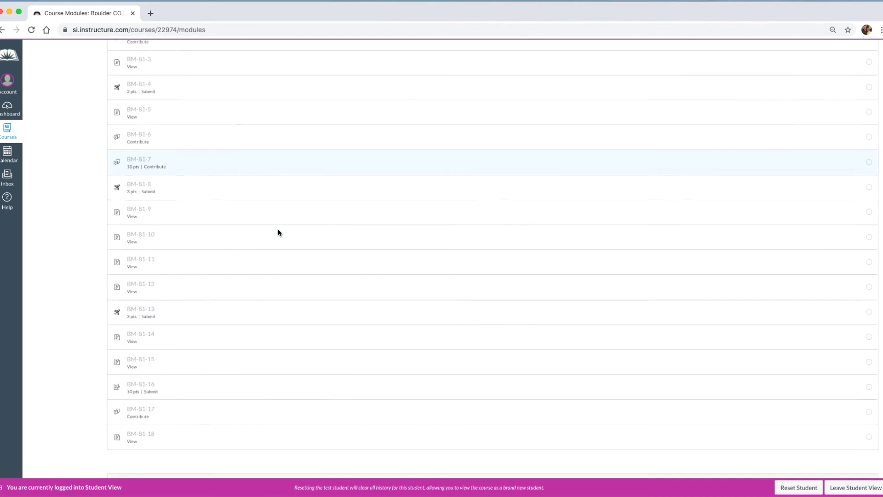
{"action": "scroll", "coordinate": [278, 232], "scroll_direction": "down", "scroll_amount": 15}
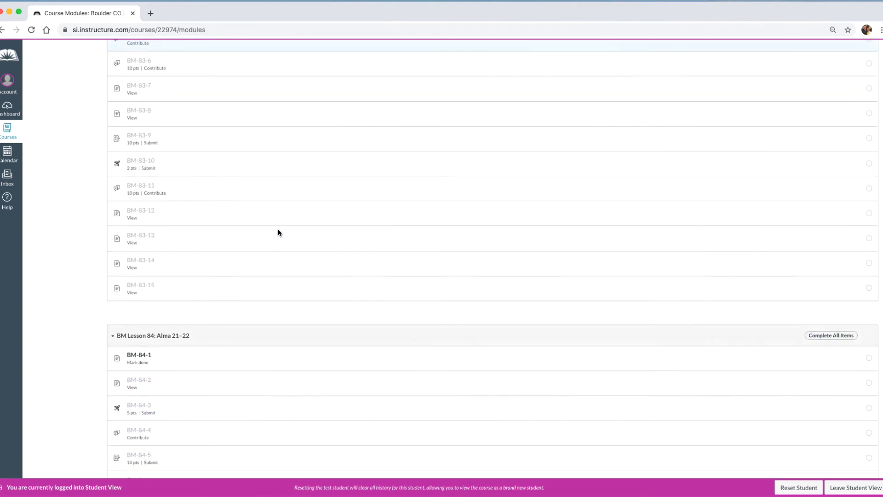
{"action": "scroll", "coordinate": [278, 232], "scroll_direction": "up", "scroll_amount": 20}
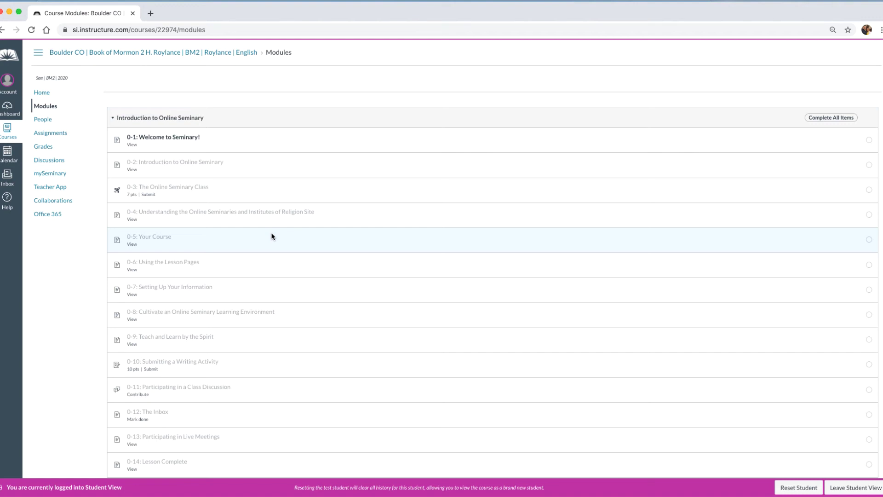
Step: View '0-1: Welcome to Seminary!', then open the BM-81-1 Devotional and mark it done
{"action": "left_click", "coordinate": [172, 140]}
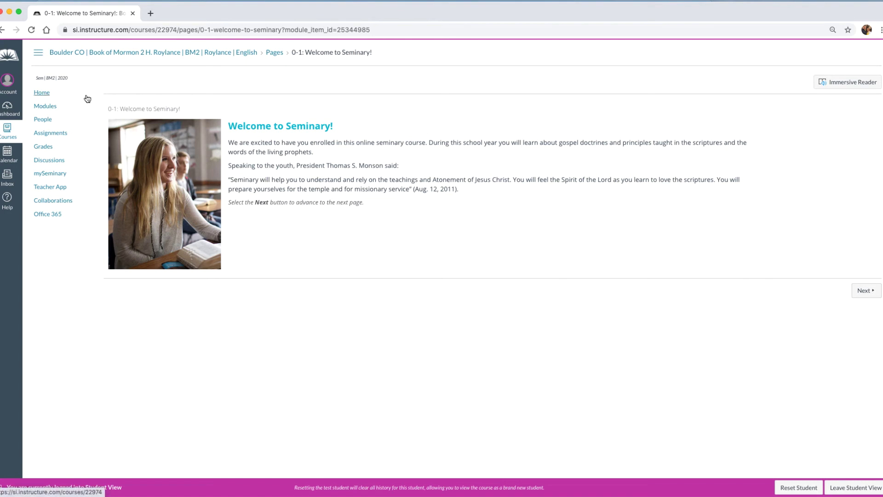
{"action": "left_click", "coordinate": [45, 106]}
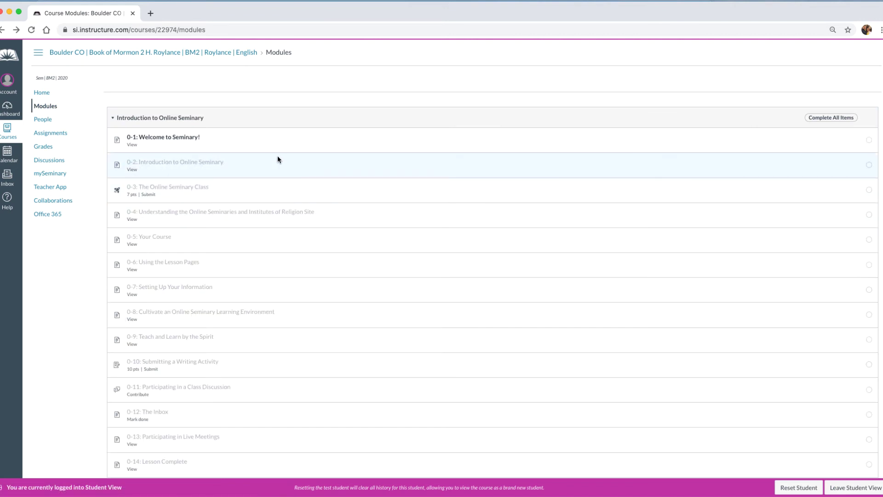
{"action": "scroll", "coordinate": [221, 210], "scroll_direction": "down", "scroll_amount": 4}
{"action": "scroll", "coordinate": [222, 248], "scroll_direction": "down", "scroll_amount": 3}
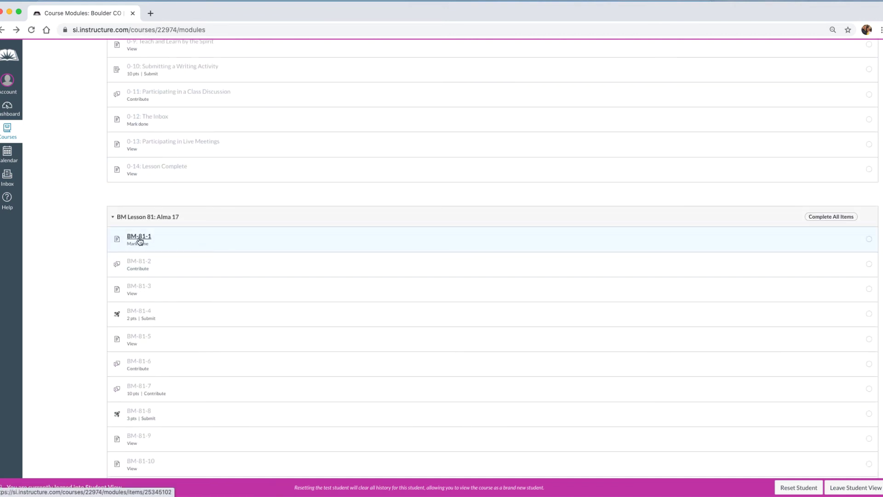
{"action": "left_click", "coordinate": [144, 240]}
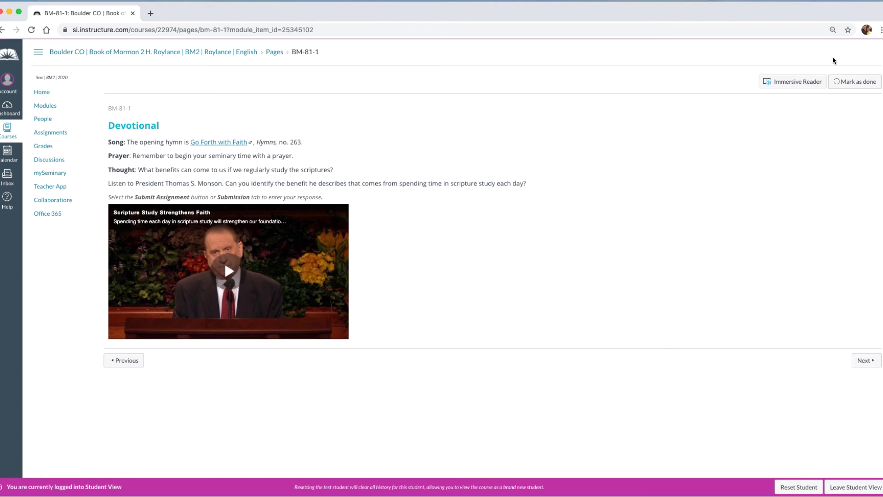
{"action": "left_click", "coordinate": [844, 87]}
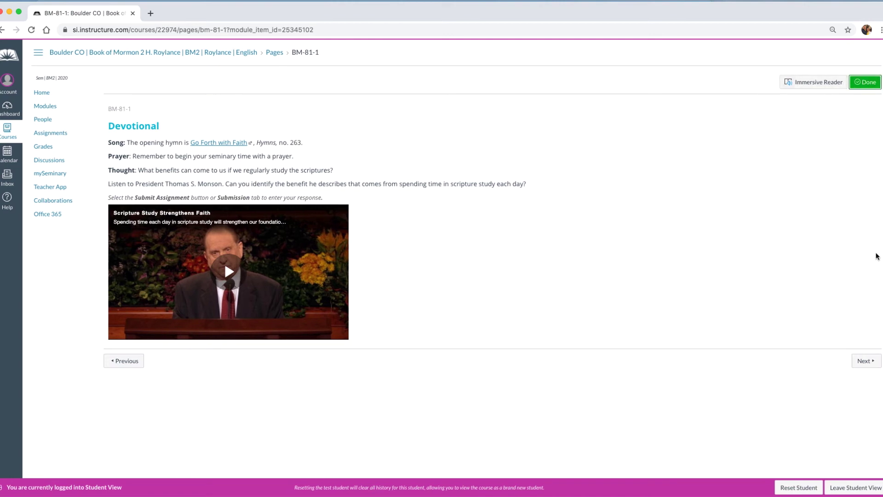
Step: Advance to the BM-81-2 discussion, then check the modules list showing BM-81-1 done
{"action": "left_click", "coordinate": [863, 361]}
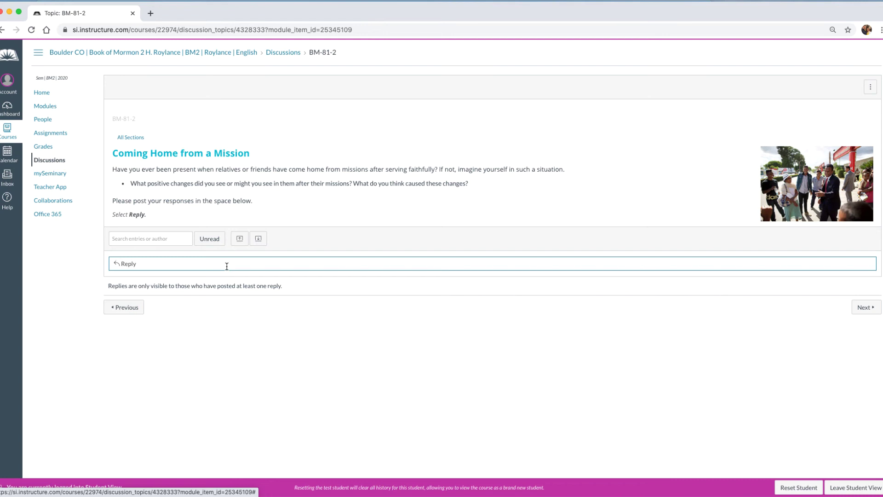
{"action": "left_click", "coordinate": [44, 107]}
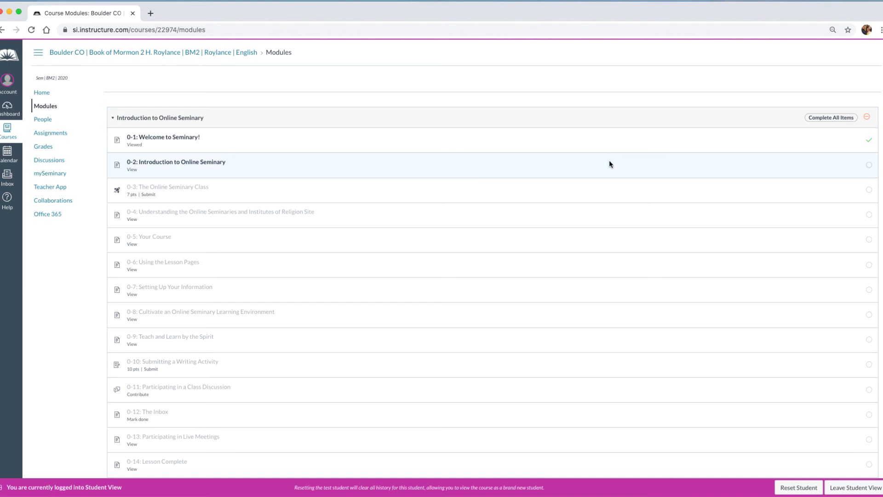
{"action": "scroll", "coordinate": [610, 165], "scroll_direction": "down", "scroll_amount": 5}
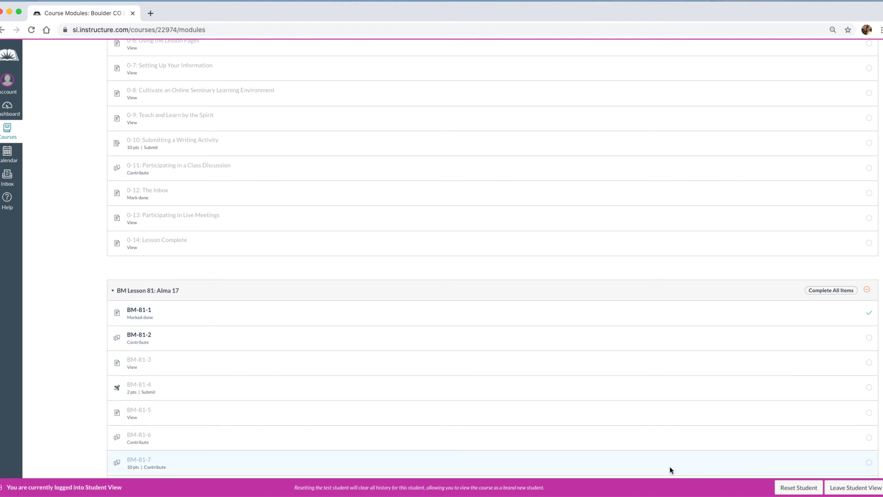
{"action": "scroll", "coordinate": [670, 460], "scroll_direction": "up", "scroll_amount": 3}
{"action": "scroll", "coordinate": [668, 455], "scroll_direction": "up", "scroll_amount": 2}
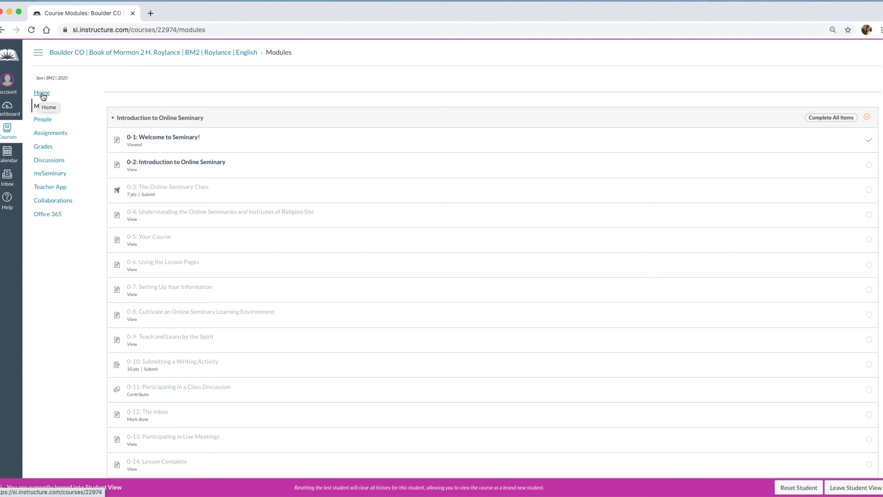
Step: Return to the course home page via the breadcrumb and leave Student View
{"action": "left_click", "coordinate": [138, 56]}
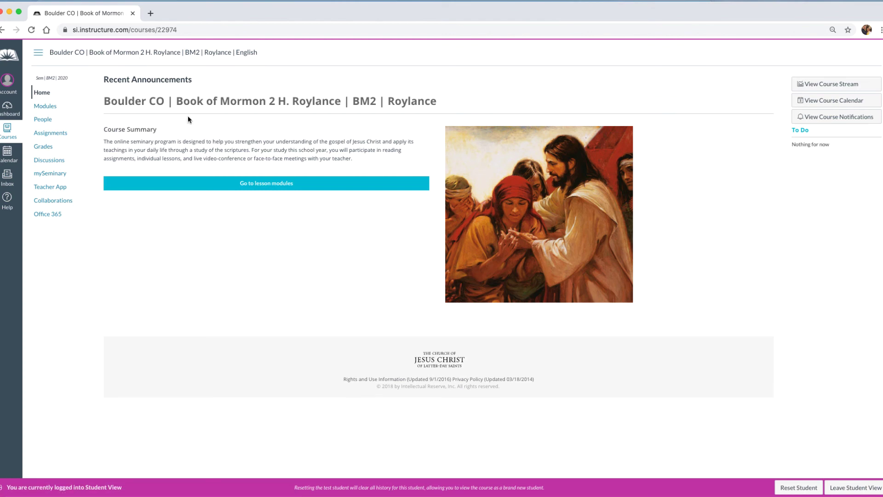
{"action": "left_click", "coordinate": [862, 488]}
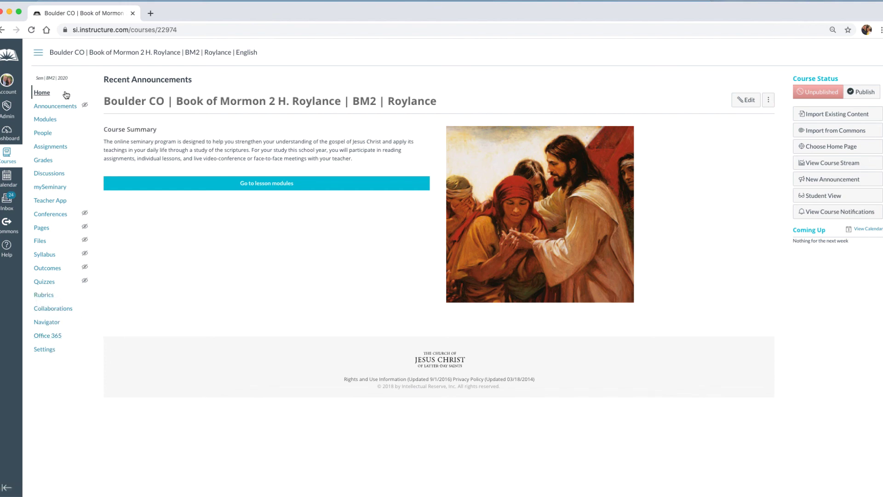
Step: Go to the course's Settings and show the Navigation tab's item list
{"action": "left_click", "coordinate": [45, 350]}
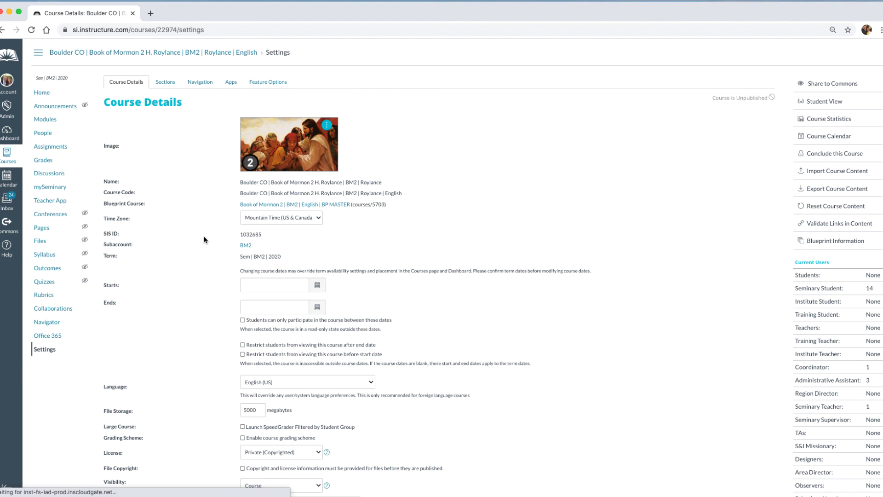
{"action": "left_click", "coordinate": [200, 84]}
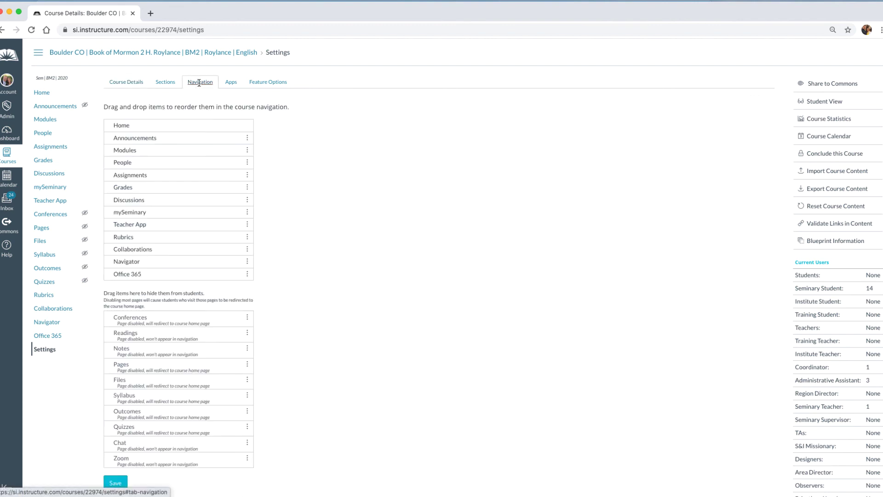
{"action": "scroll", "coordinate": [214, 222], "scroll_direction": "down", "scroll_amount": 1}
Step: Hide Office 365, Collaborations and Rubrics from students and save the navigation
{"action": "left_click_drag", "start_coordinate": [247, 255], "coordinate": [246, 313]}
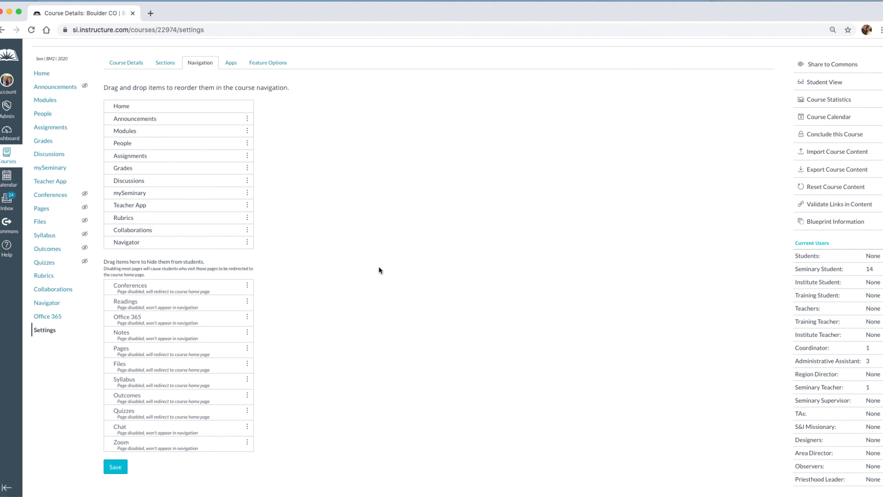
{"action": "left_click_drag", "start_coordinate": [238, 232], "coordinate": [235, 282]}
{"action": "left_click_drag", "start_coordinate": [240, 221], "coordinate": [244, 267]}
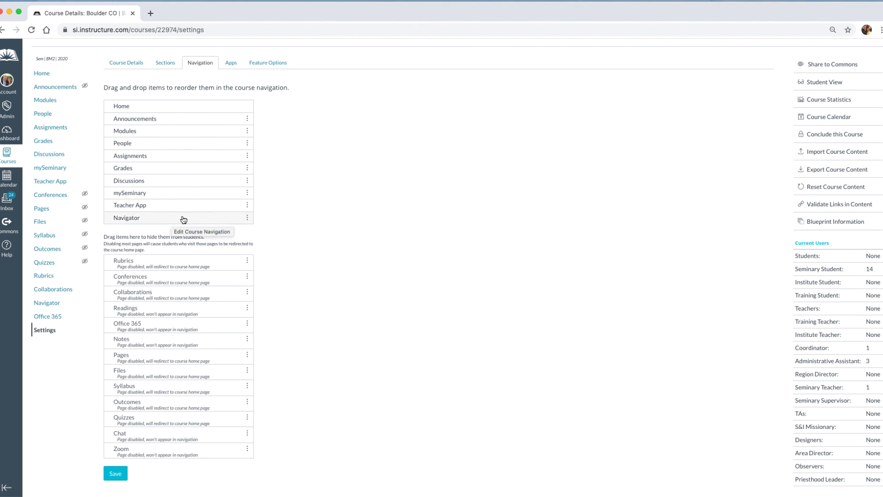
{"action": "left_click", "coordinate": [115, 476]}
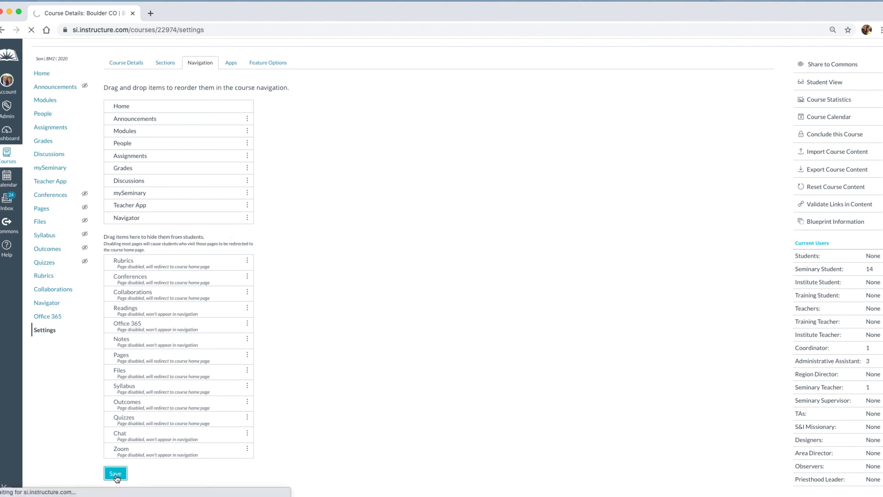